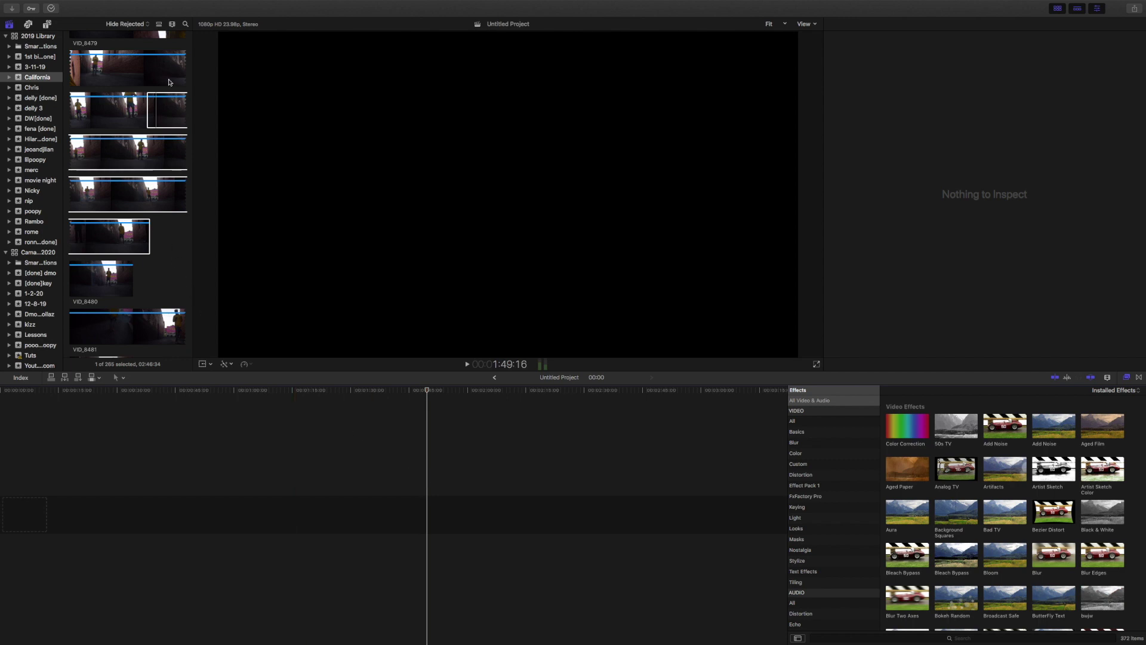
Mark a 6:16 range of VID_8479 and append it to the empty project timeline
click(152, 122)
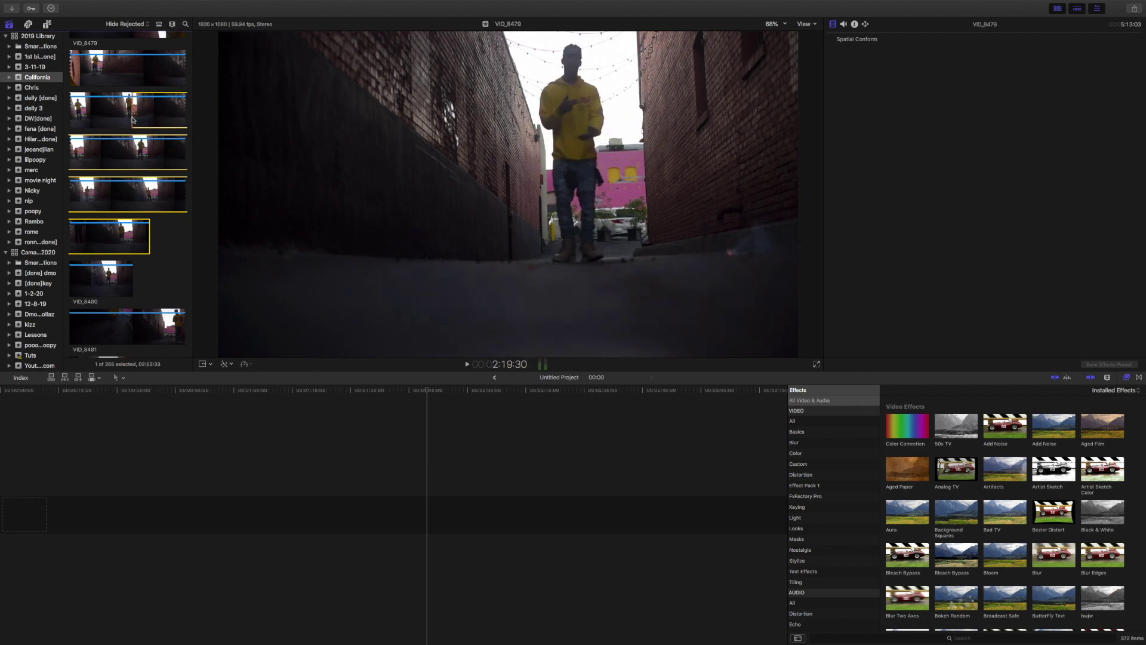
key(i)
key(space)
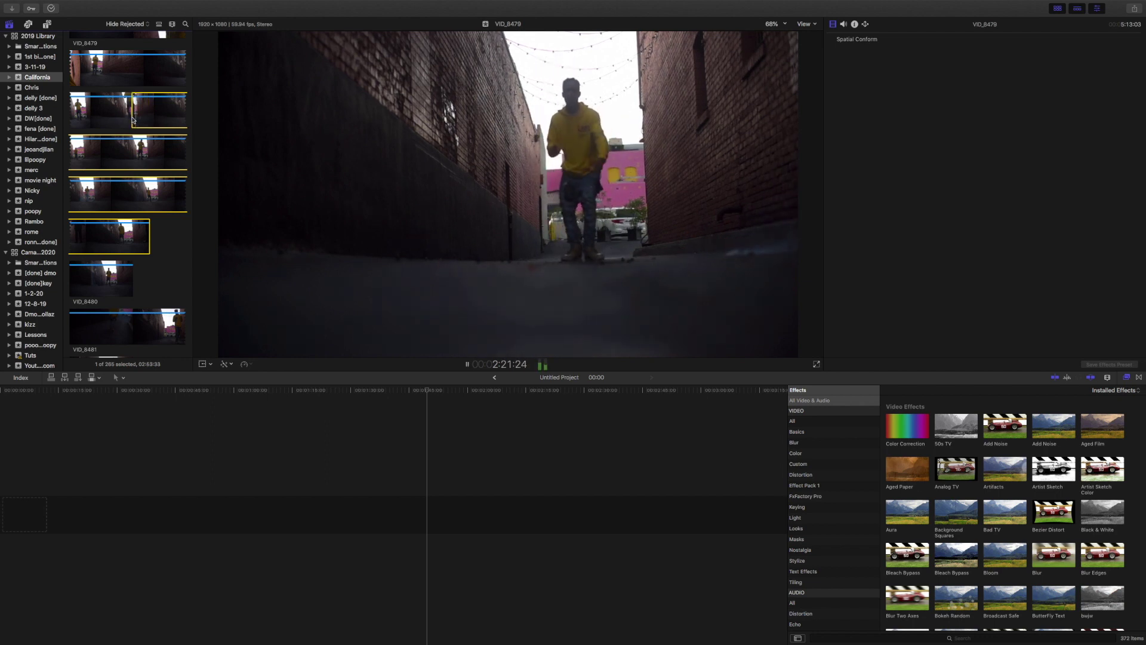
key(i)
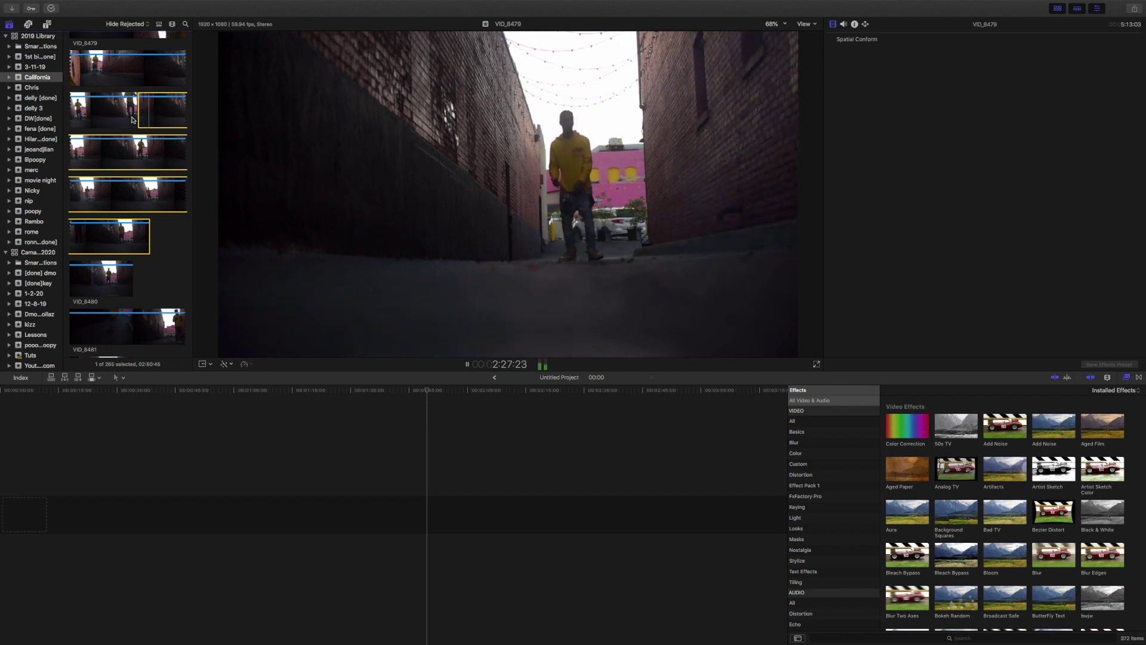
key(o)
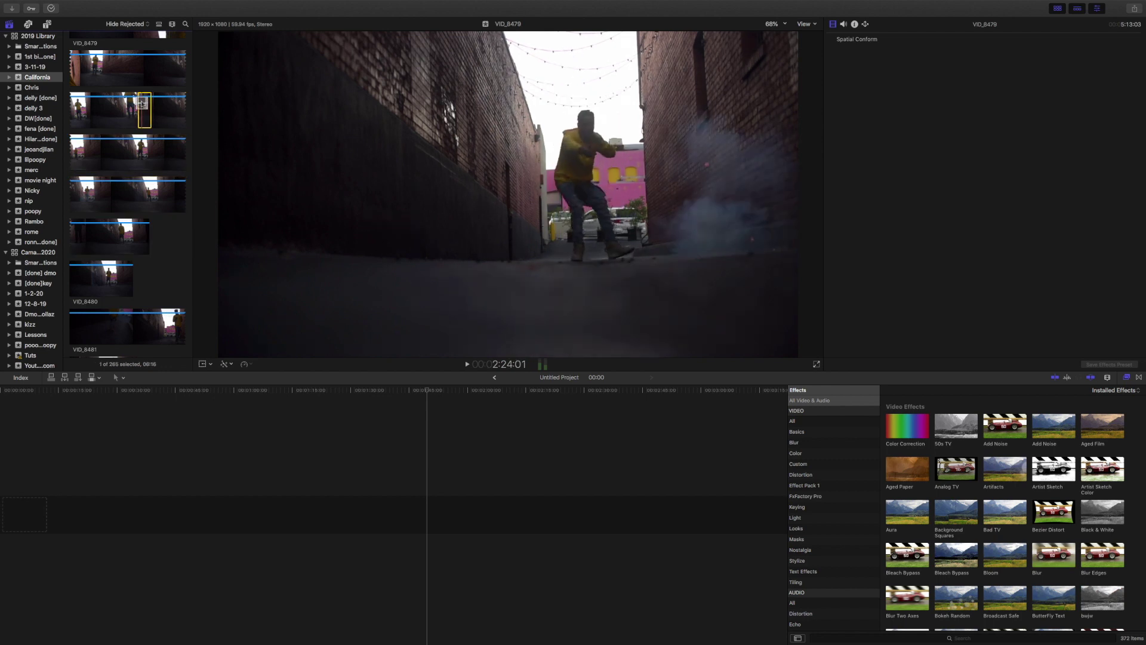
key(e)
scroll(106, 314, up, 3)
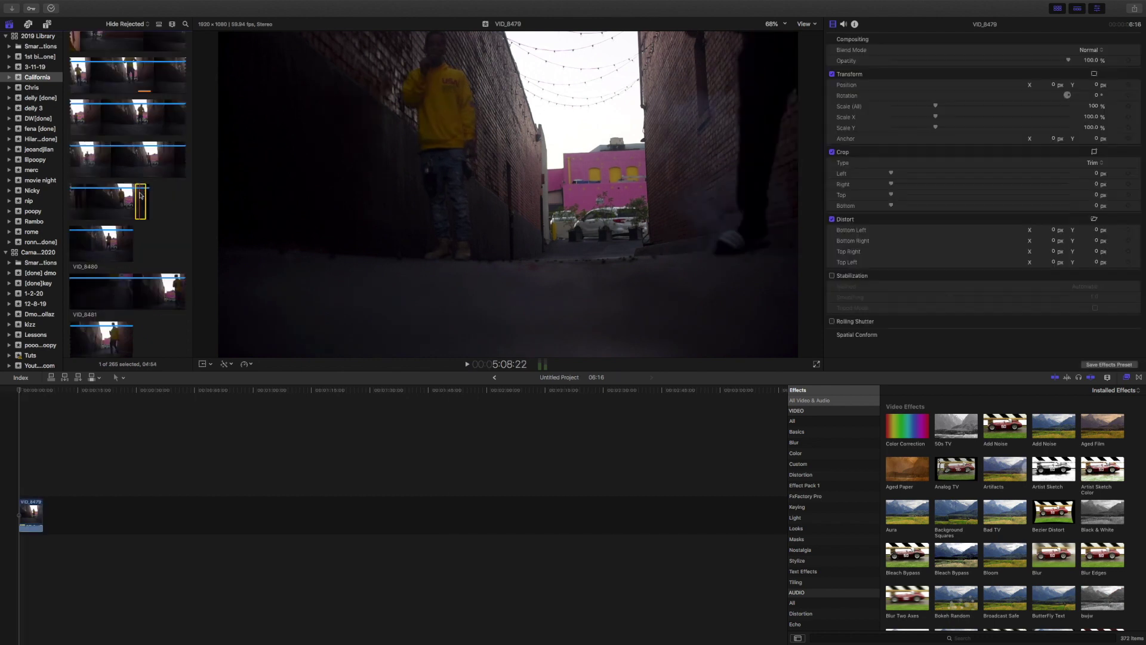
Stack a second VID_8479 take above the original, lift the original off the storyline, and trim it to 4:54
drag(86, 389, 22, 463)
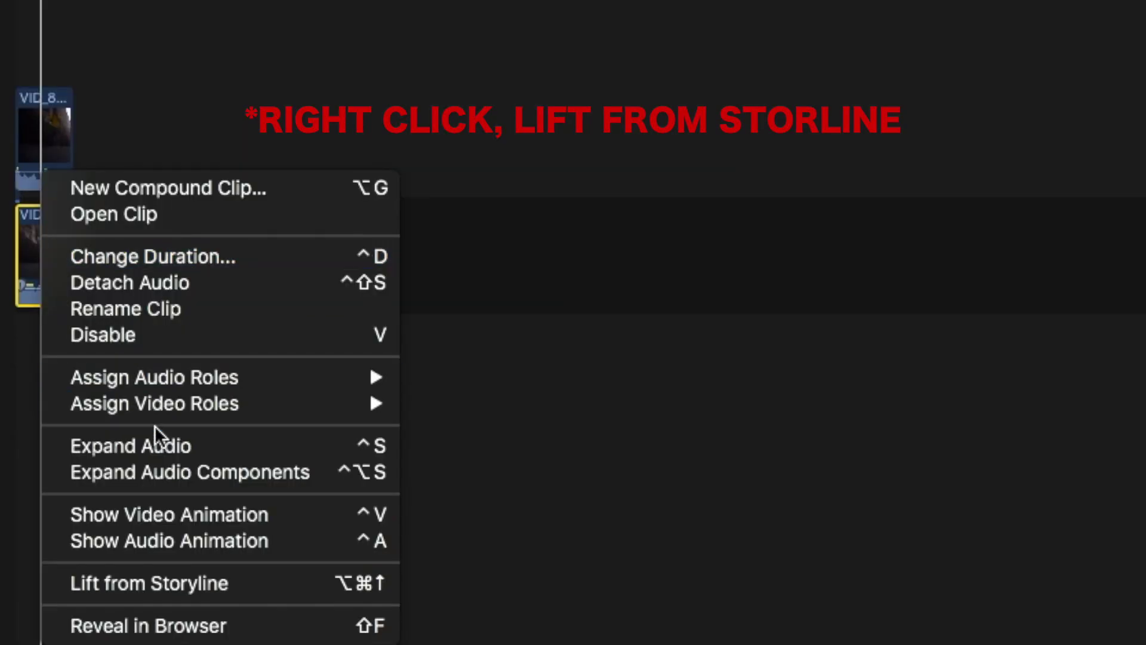
click(153, 579)
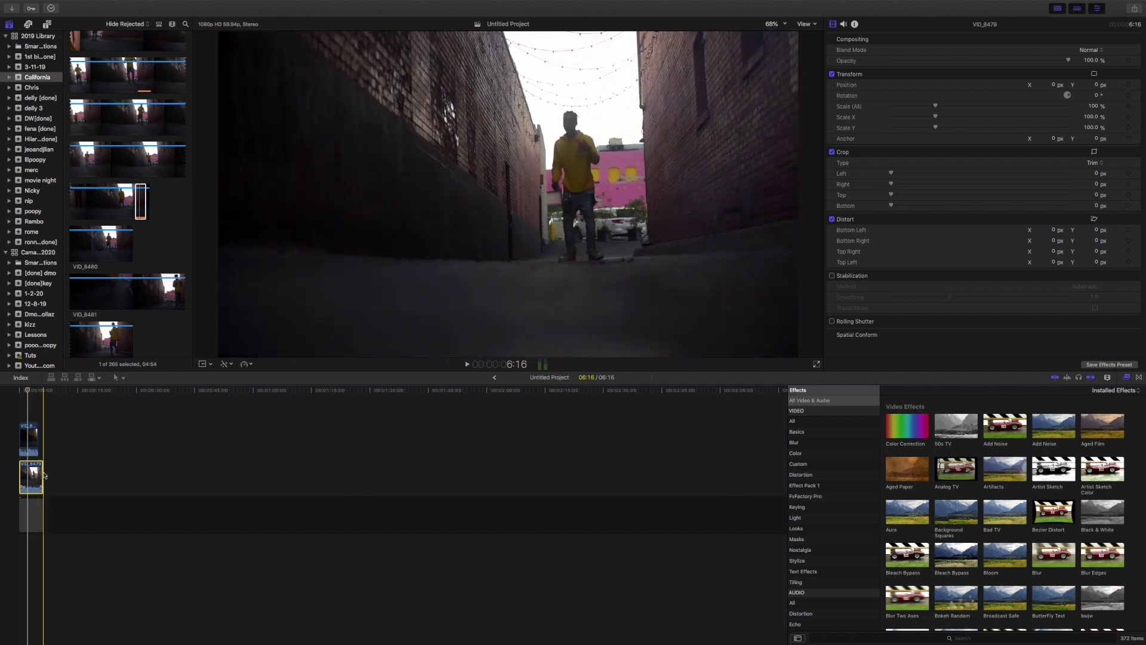
drag(43, 472, 37, 471)
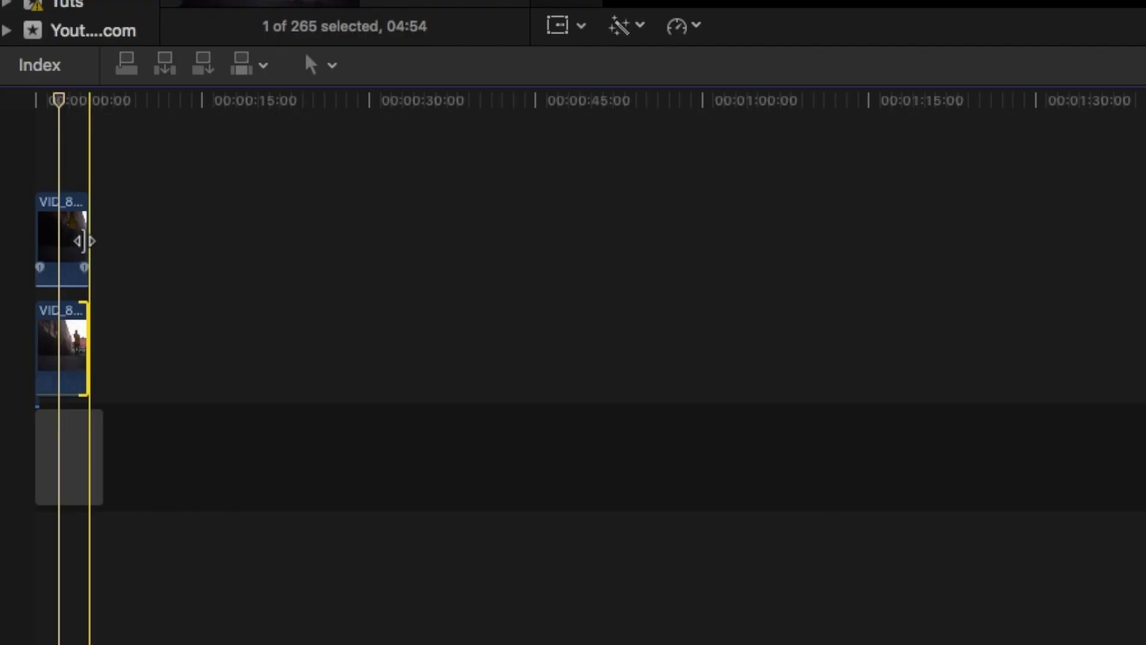
click(29, 439)
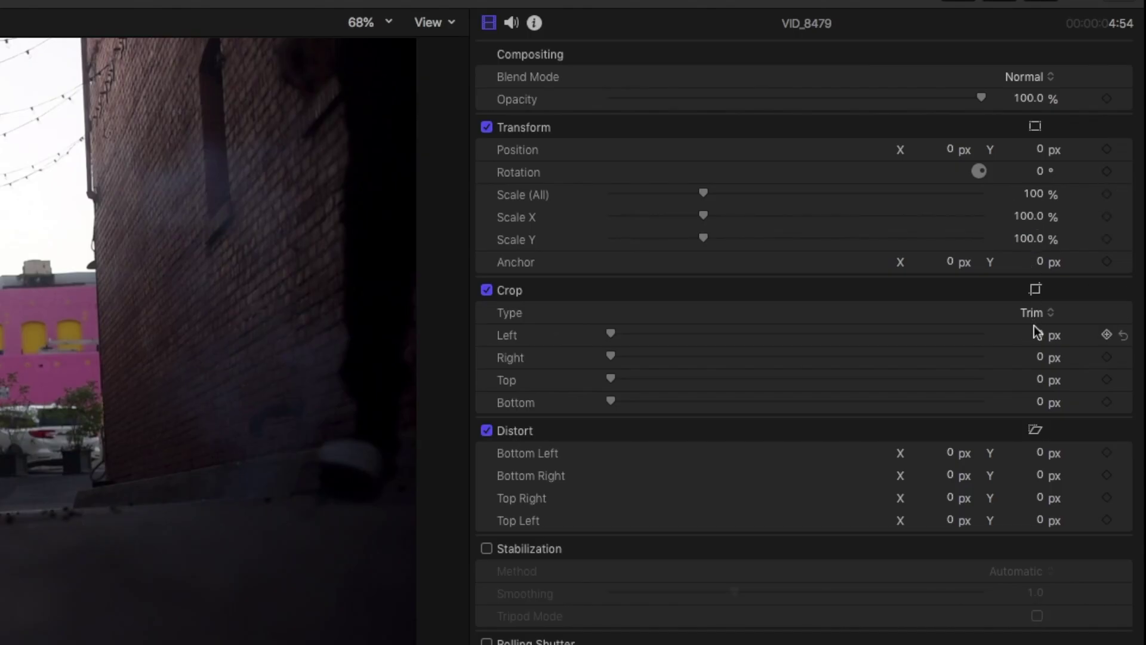
Crop the upper clip's right side to about 979.9 px so the skater appears twice
drag(743, 350, 825, 356)
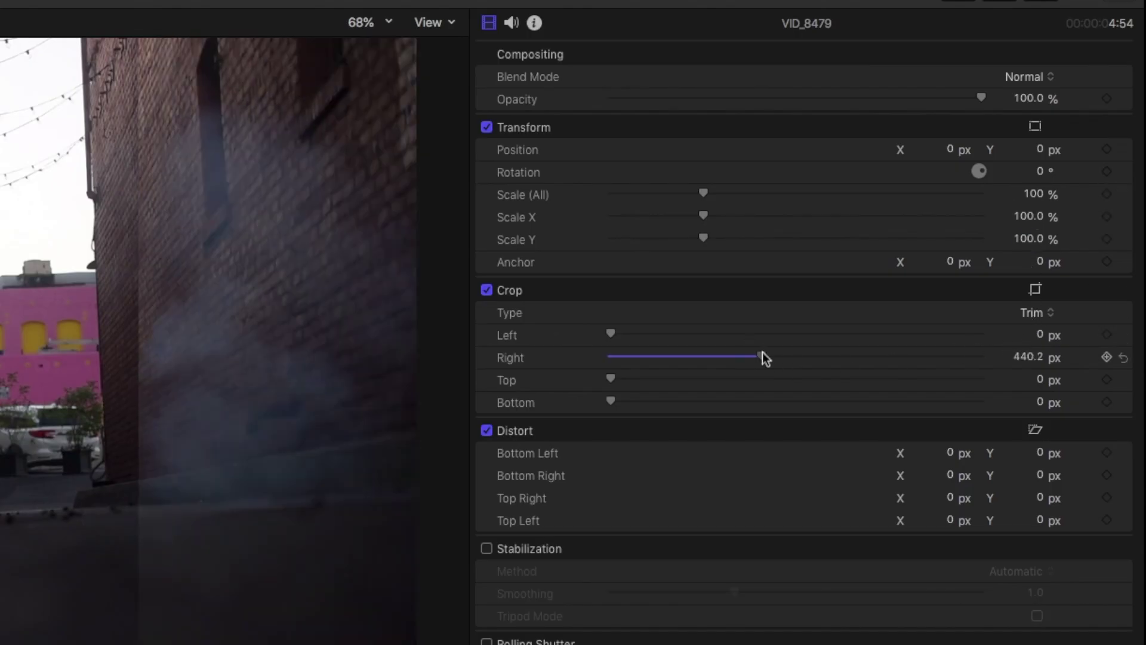
drag(993, 184, 1039, 202)
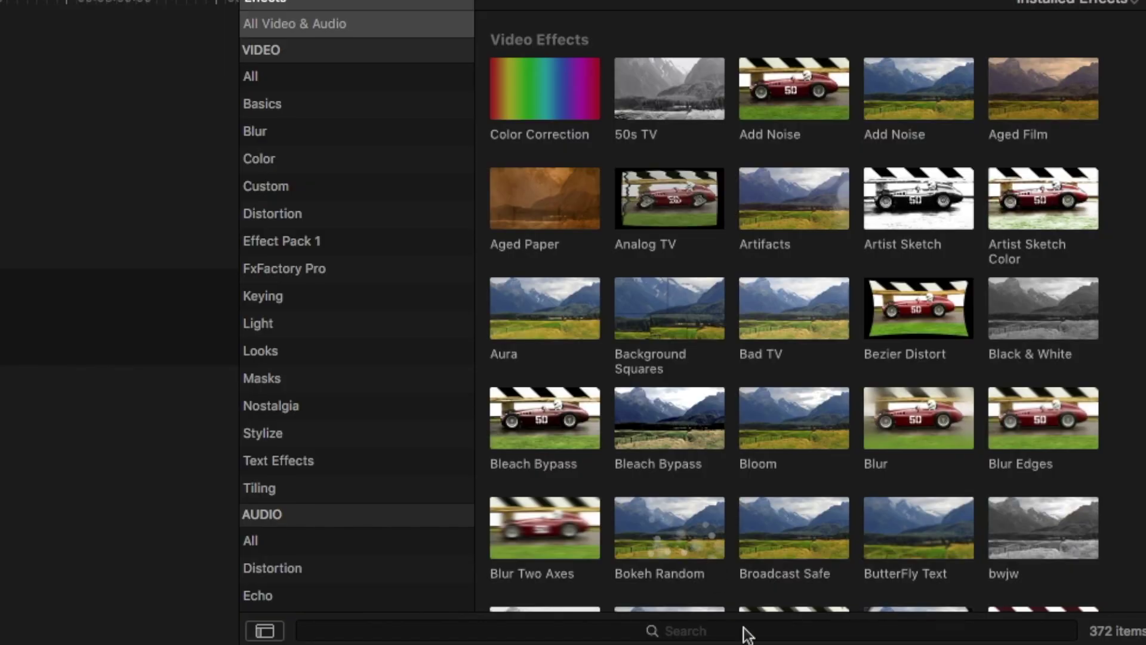
Search effects for 'sha' and apply Shape Mask to the upper VID_8479 clip
click(984, 638)
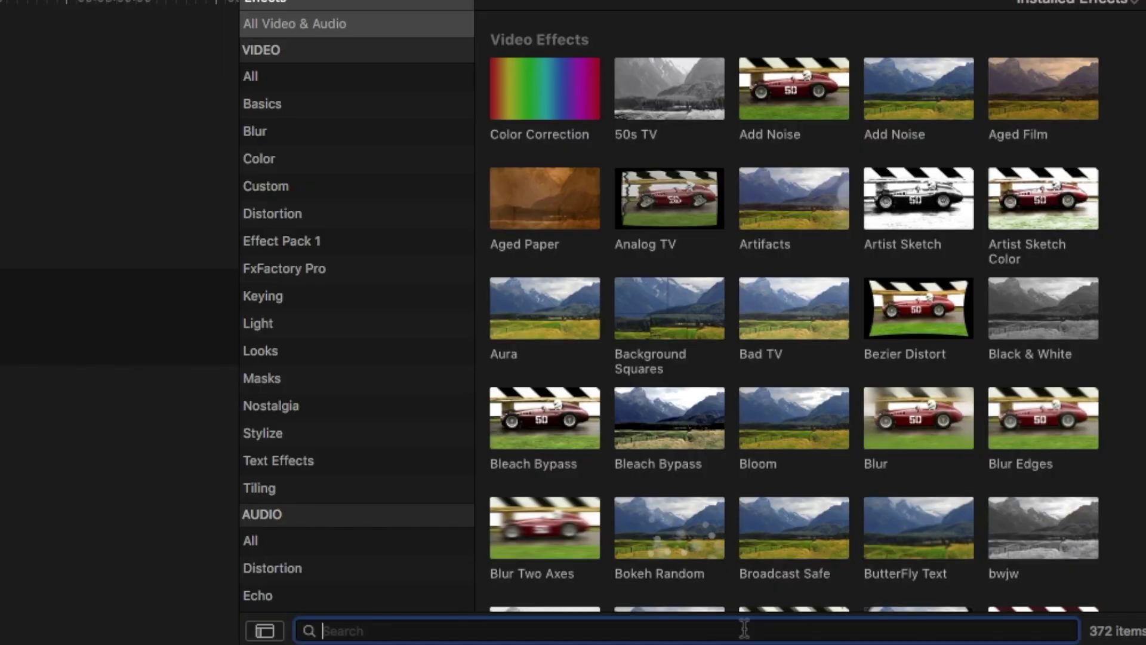
text(sha)
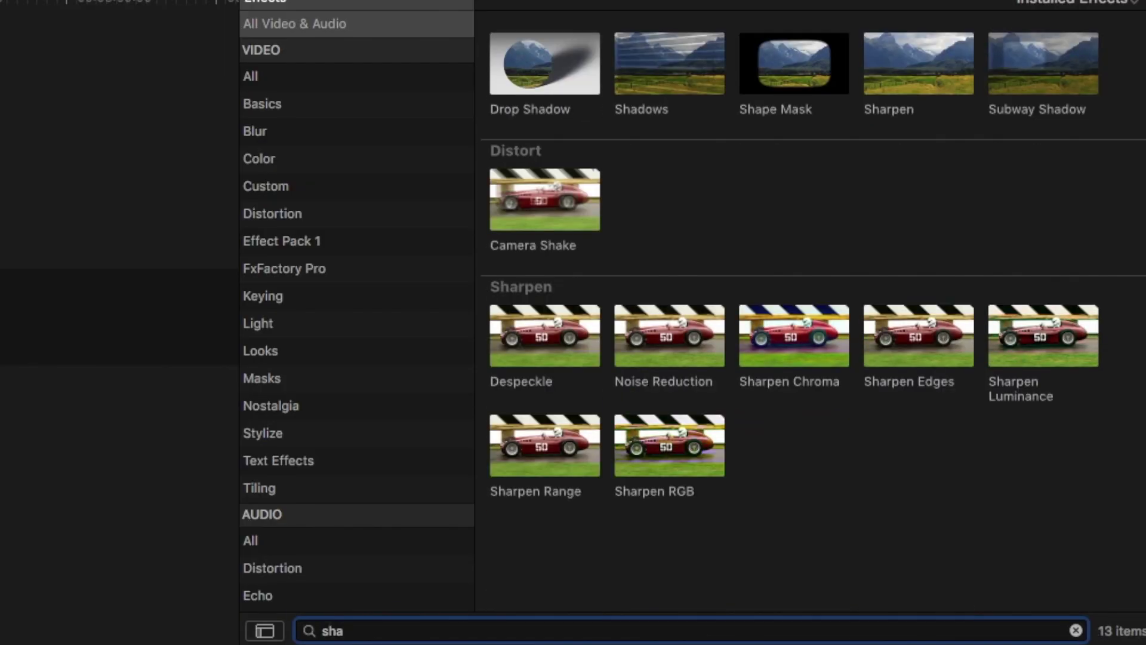
drag(765, 63, 24, 437)
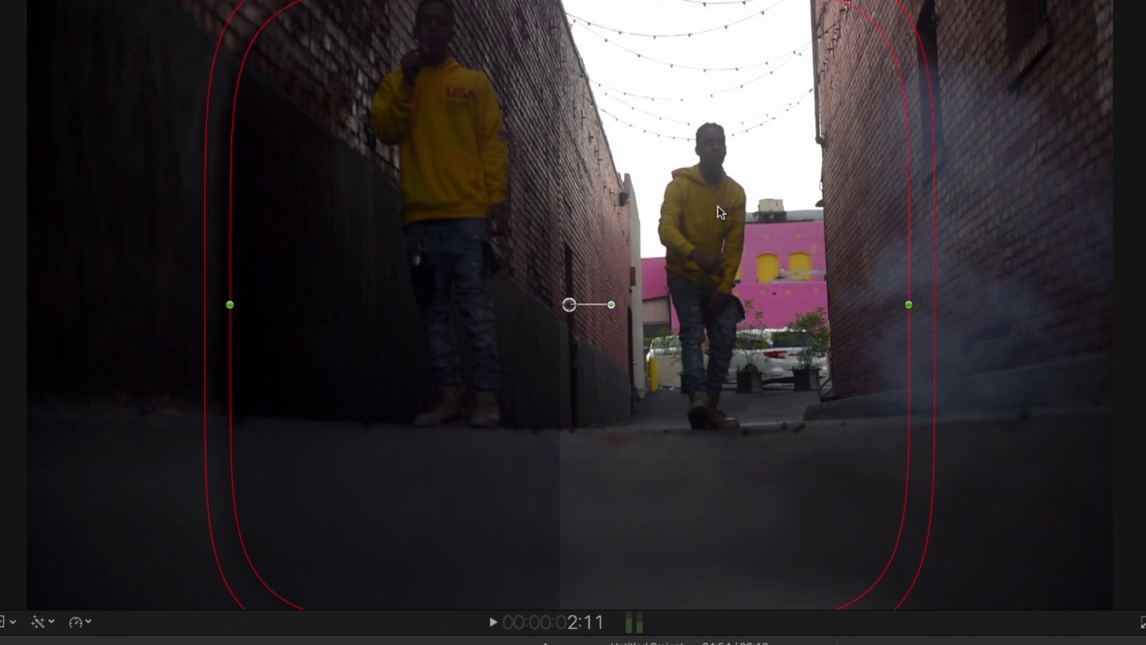
Shape the mask into a tall vertical band over the left skater, edged along the alley wall
drag(718, 205, 351, 211)
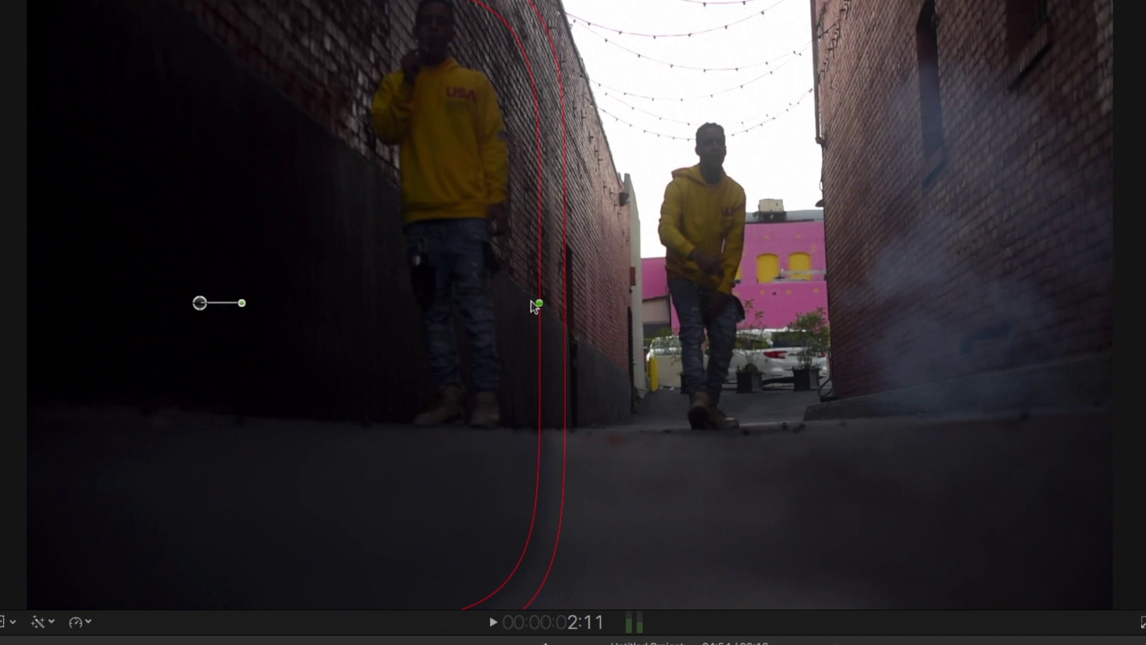
drag(529, 302, 522, 302)
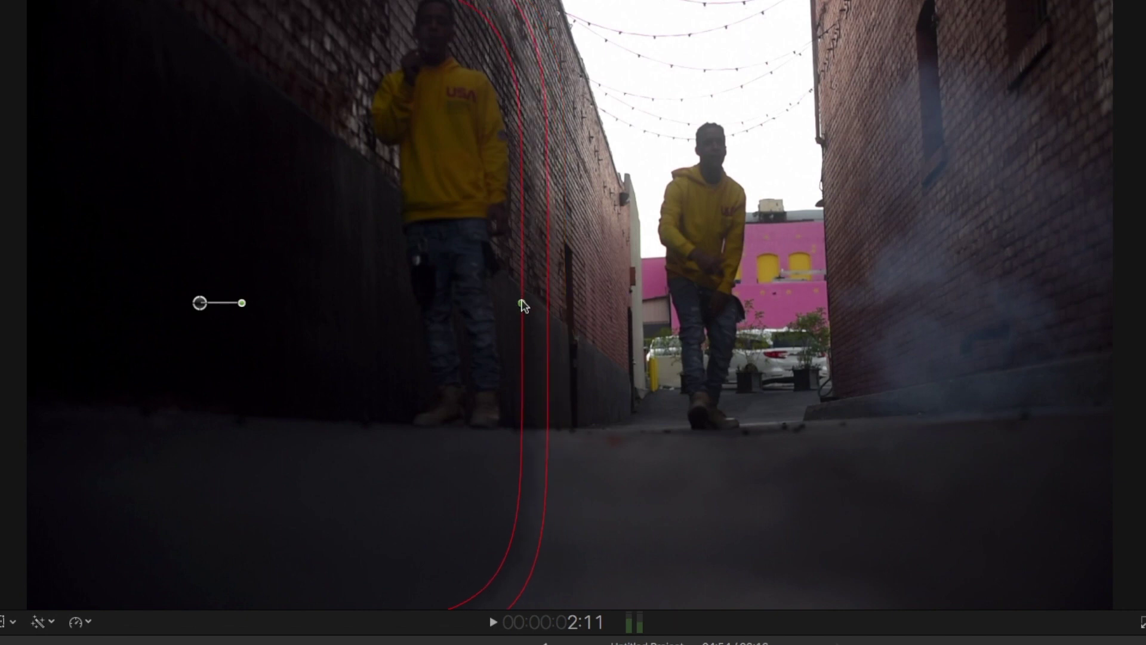
drag(484, 306, 518, 429)
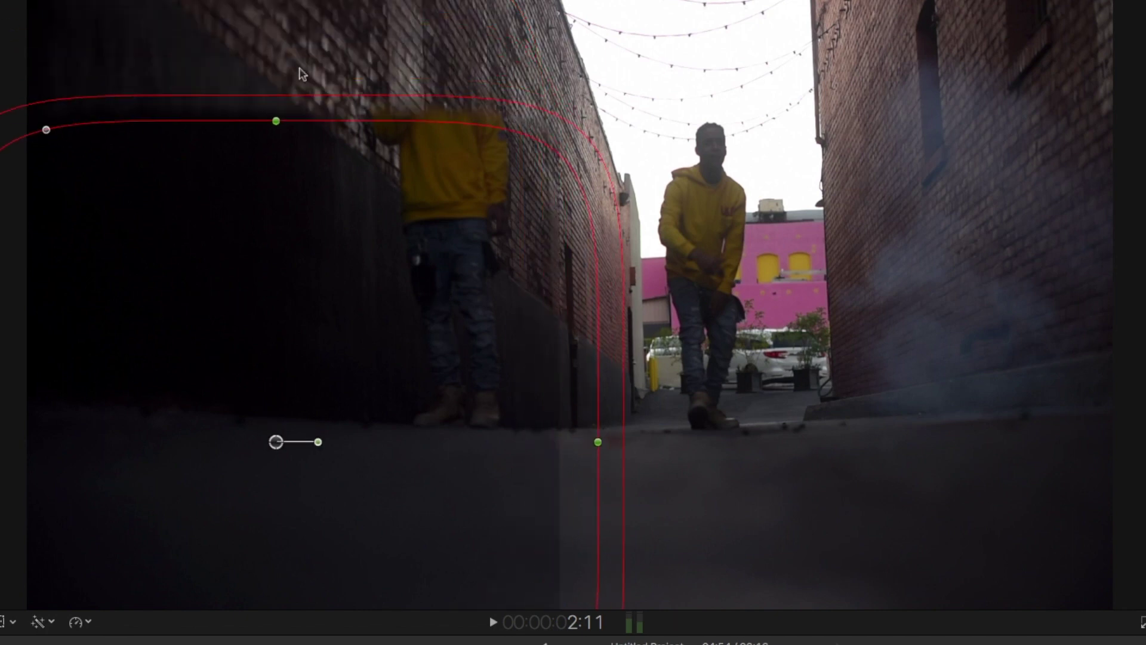
drag(276, 123, 280, 0)
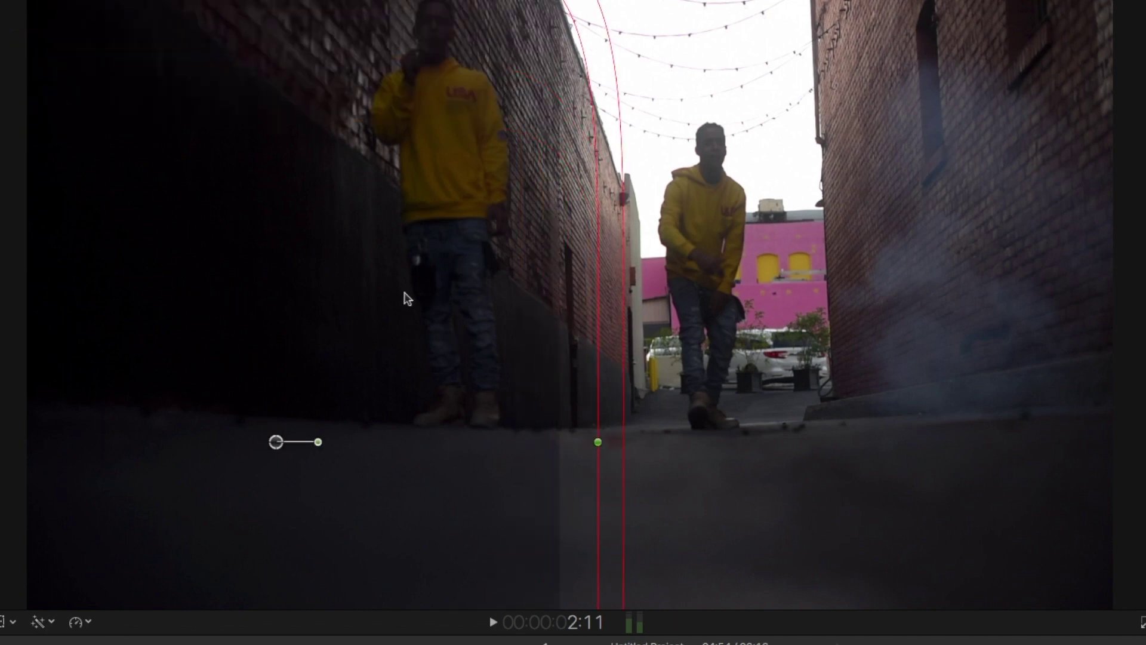
drag(407, 298, 352, 151)
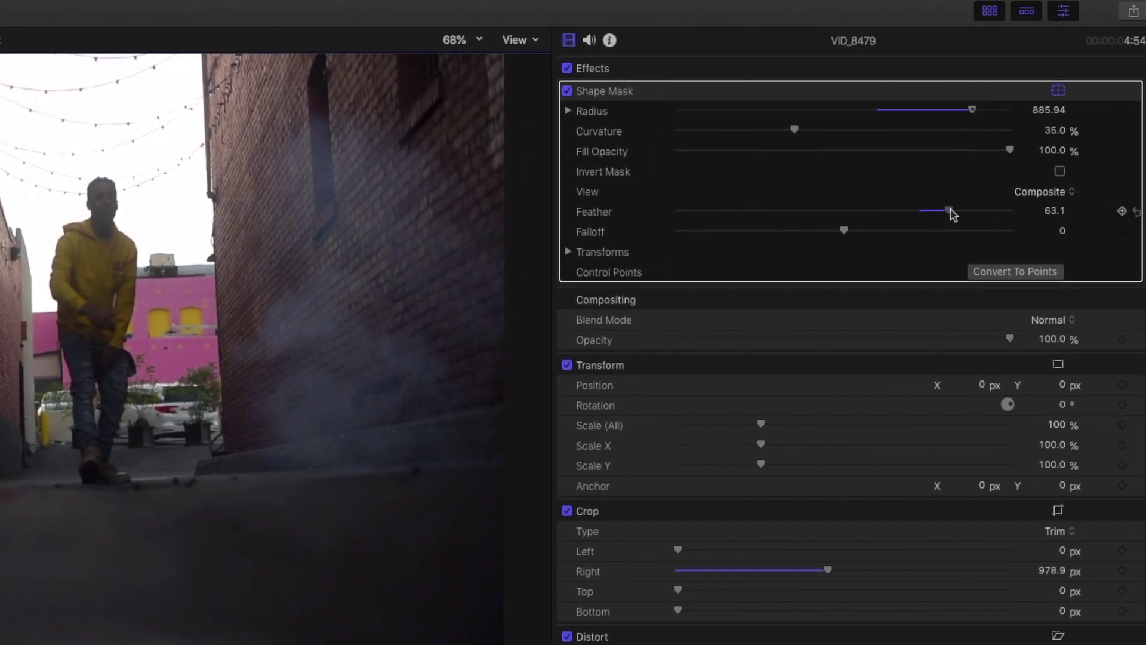
Feather the mask edge and nudge it left and up, then play the composite from the start
drag(952, 214, 957, 213)
drag(216, 283, 193, 276)
key(space)
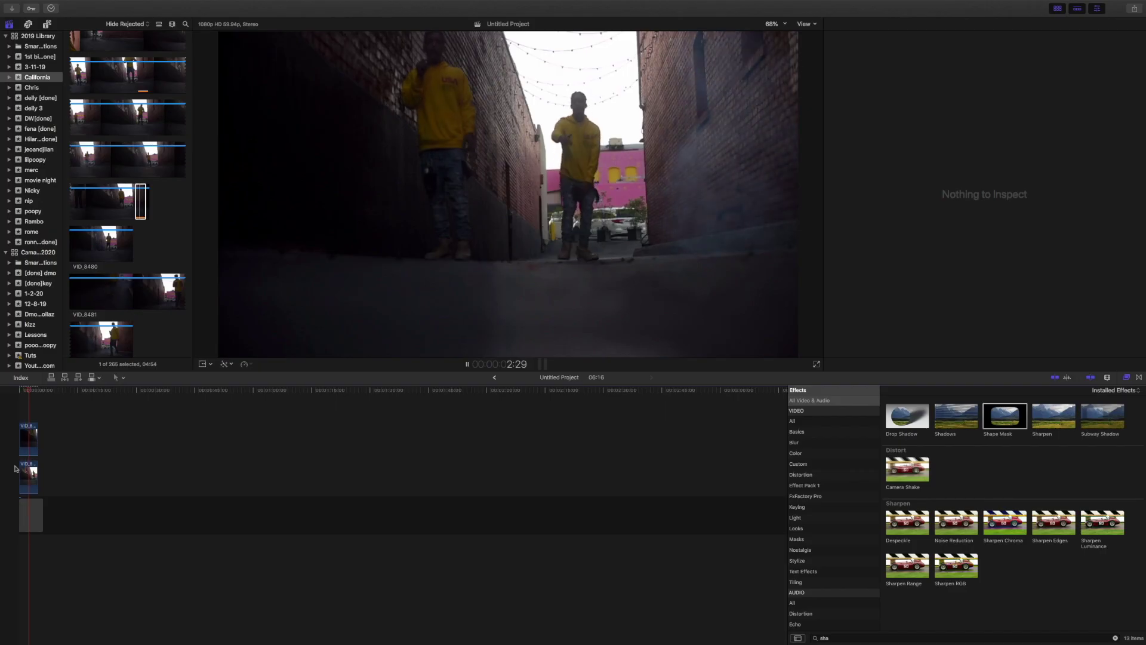
key(Home)
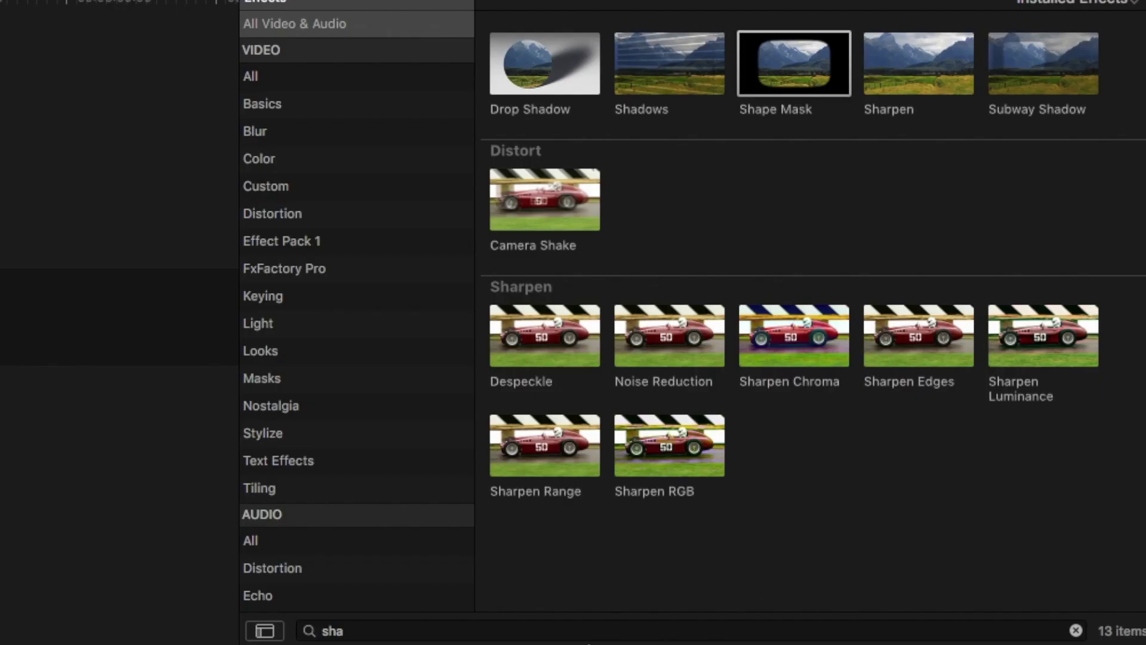
drag(923, 638, 819, 631)
Search effects for 'colo' and apply Color Correction to the upper clip, then select it
text(colo)
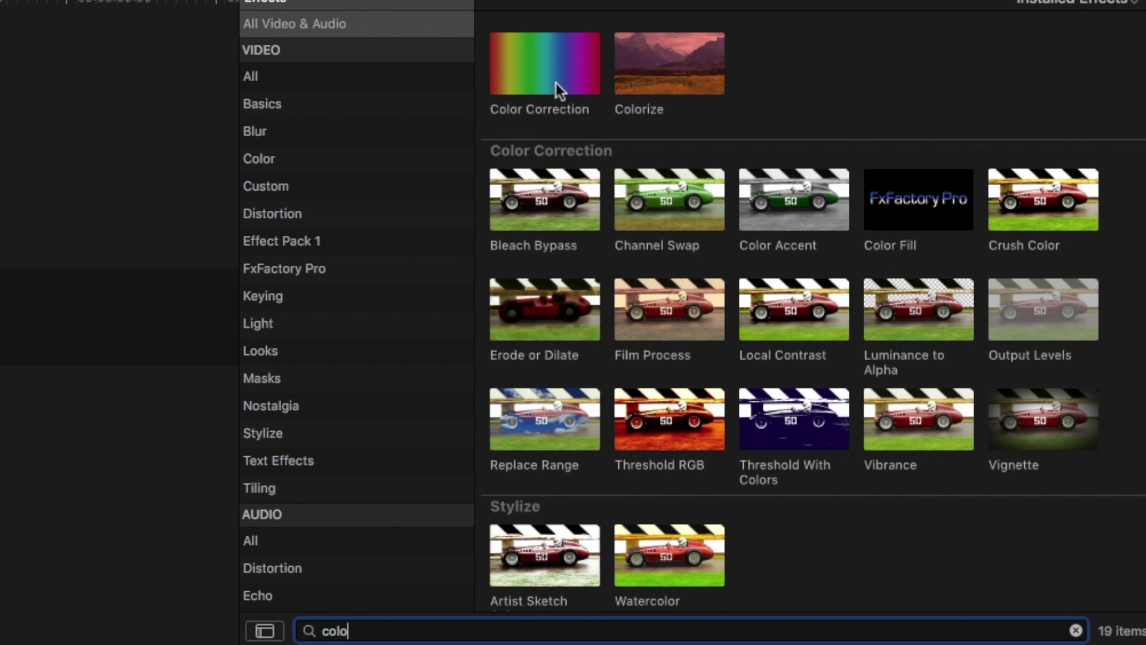
drag(543, 73, 30, 443)
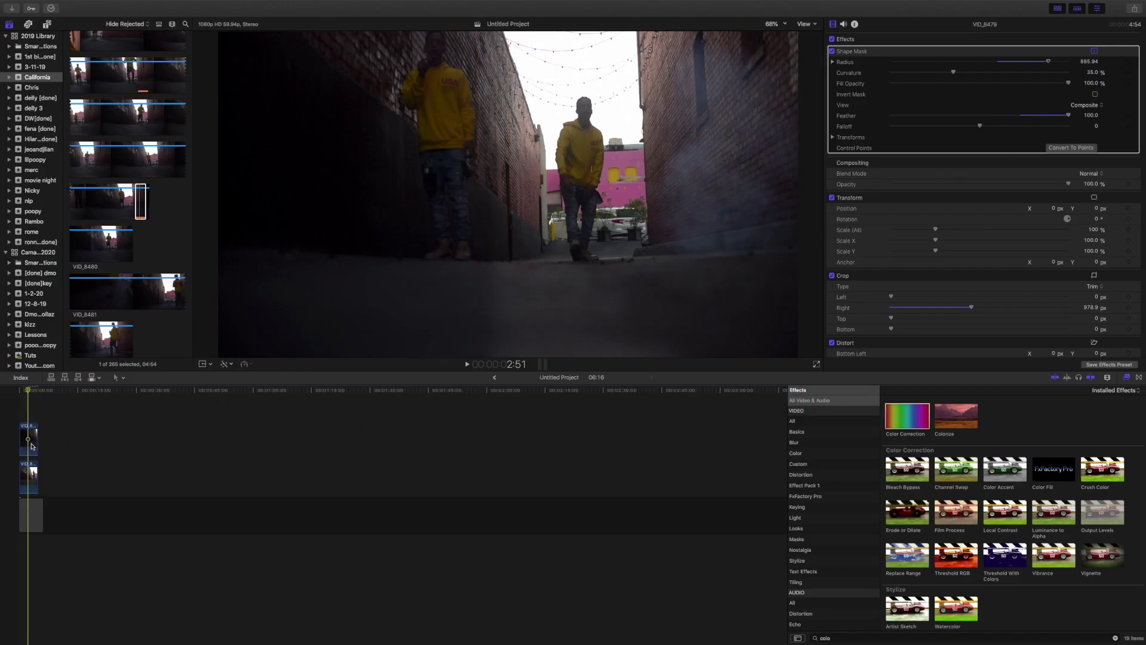
click(32, 445)
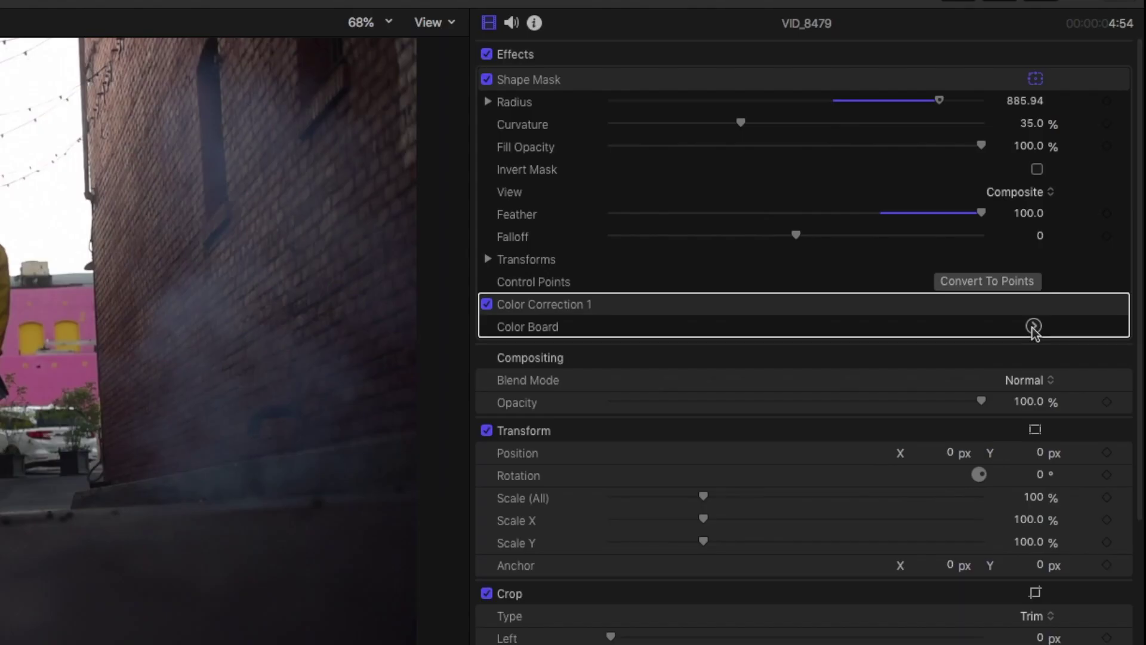
Raise the upper clip's Color Board Exposure midtones to 6%, then play the composite back
click(1033, 326)
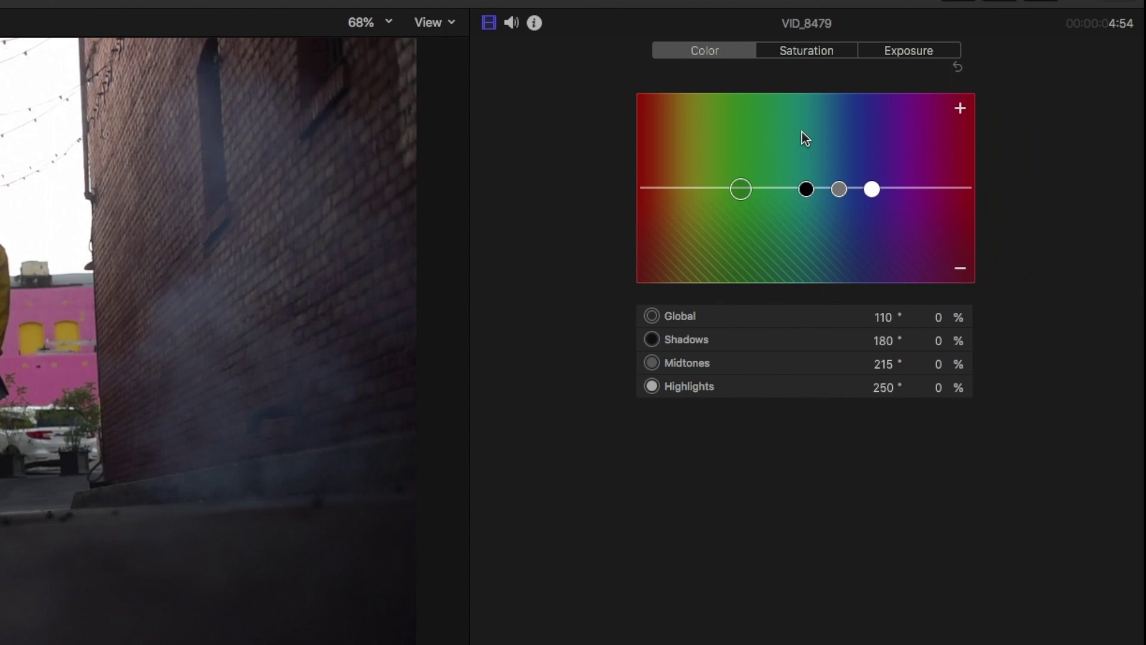
click(939, 58)
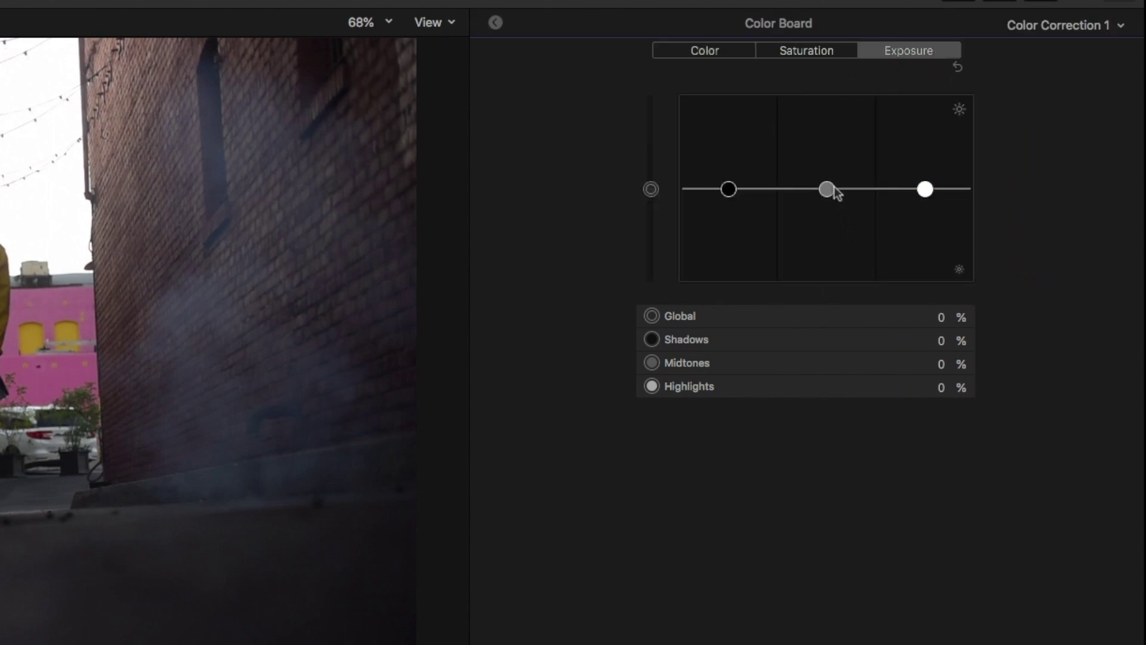
click(829, 188)
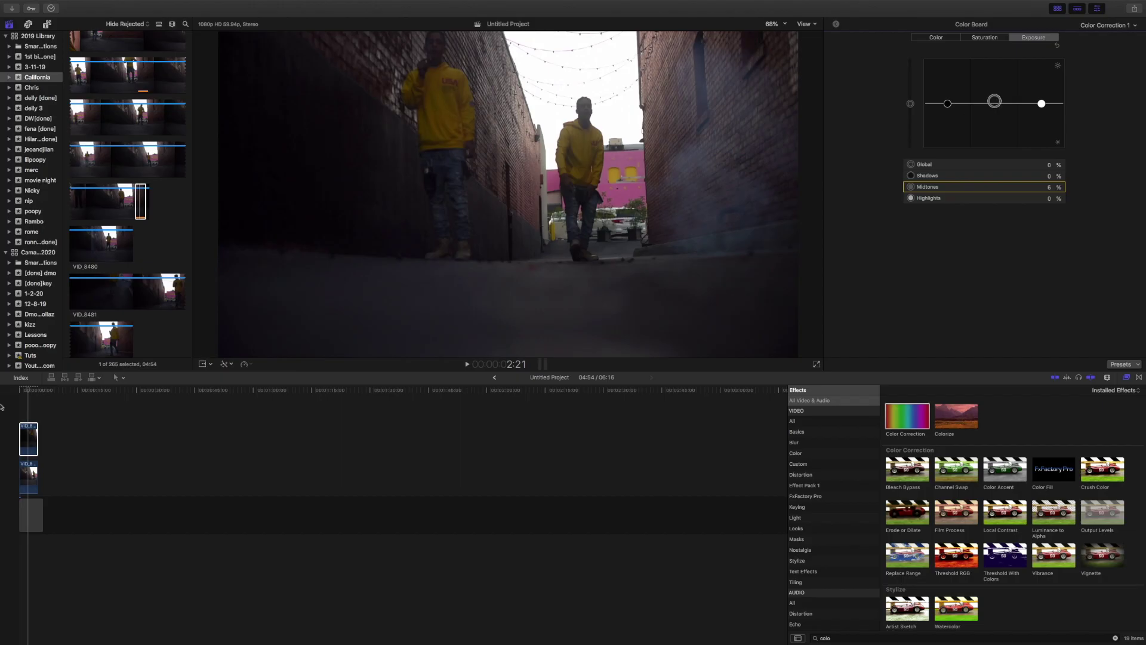
click(1, 407)
key(space)
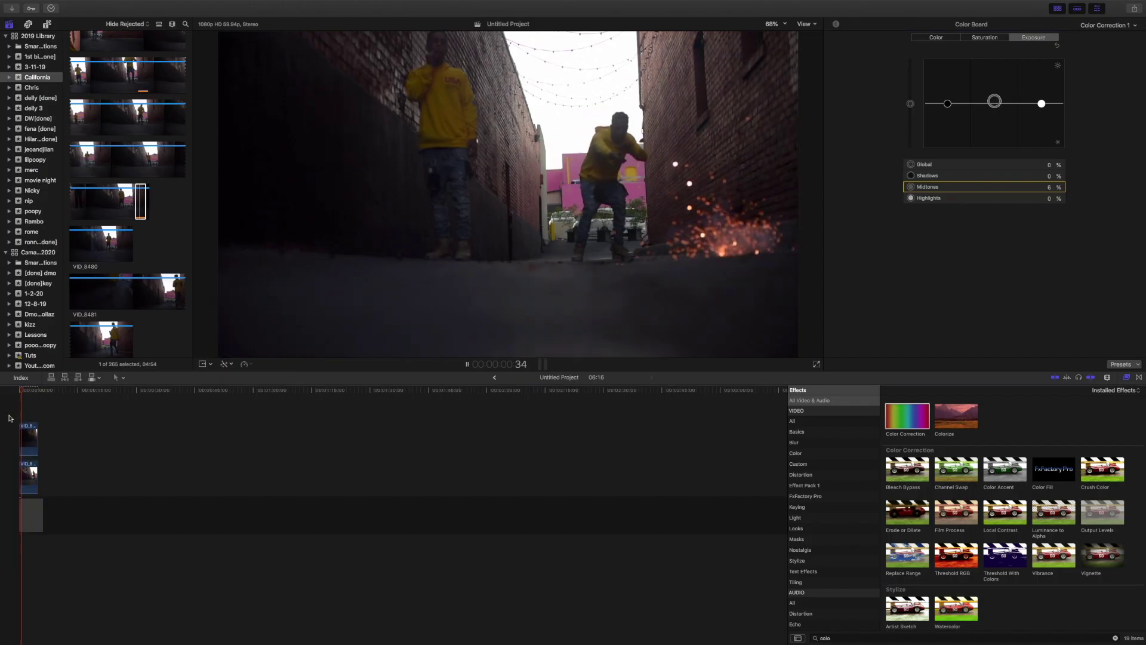